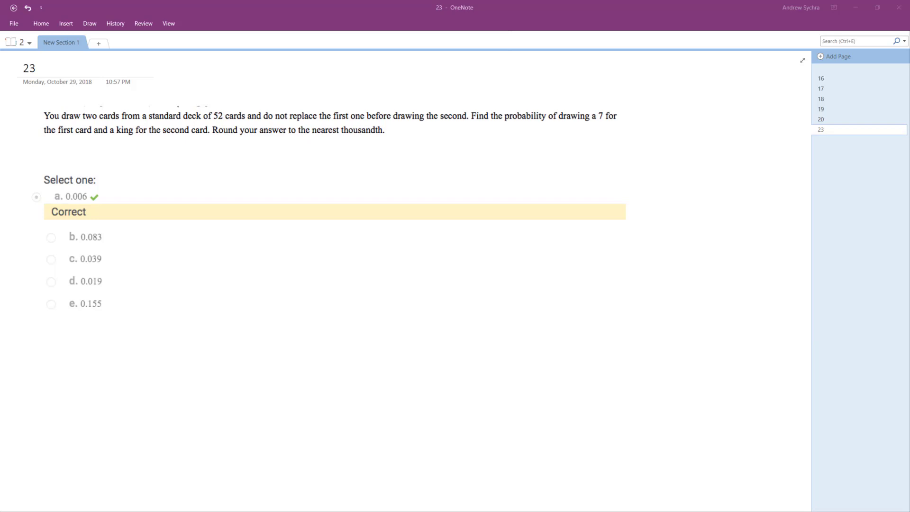
- Handwrite the product 4/52 · 4/51 followed by an equals sign beside the answer choices
click(389, 253)
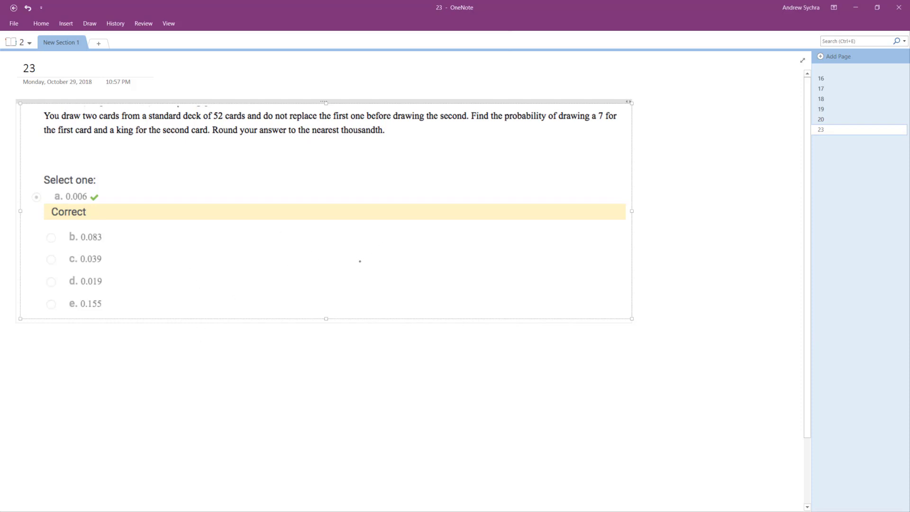
mouse_move(307, 232)
mouse_down()
mouse_move(313, 263)
mouse_move(341, 266)
mouse_move(291, 300)
mouse_move(324, 290)
mouse_move(332, 300)
mouse_up()
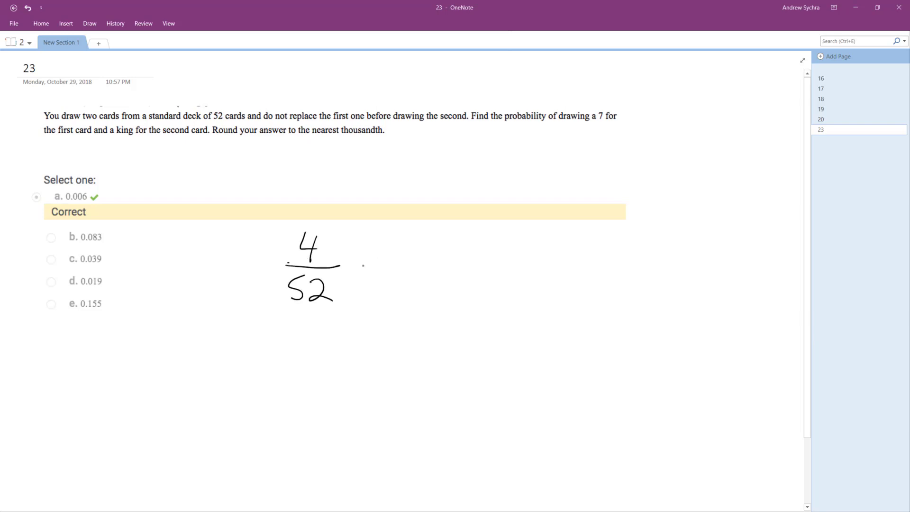
drag(363, 265, 368, 269)
mouse_move(430, 232)
mouse_down()
mouse_move(427, 260)
mouse_move(426, 247)
mouse_move(445, 262)
mouse_move(396, 269)
mouse_move(395, 296)
mouse_move(419, 296)
mouse_up()
drag(461, 269, 479, 262)
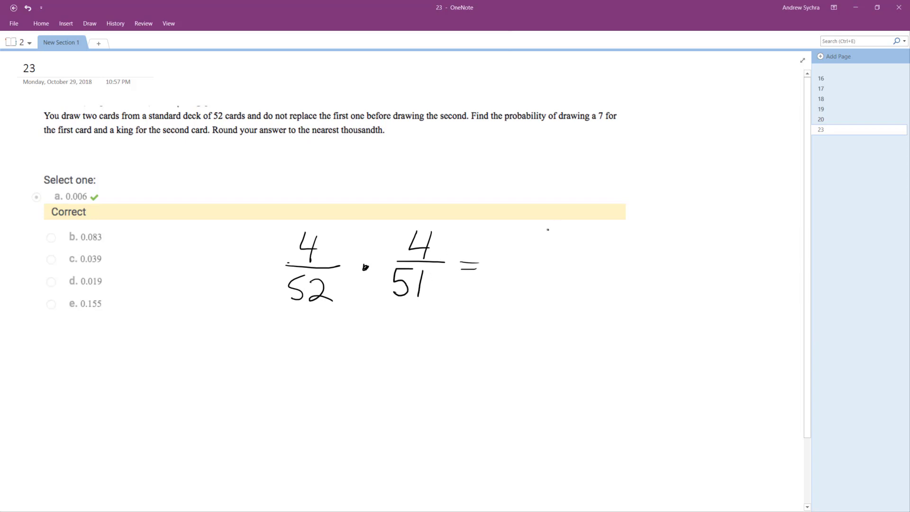
- Handwrite the product fraction 4/663 followed by another equals sign
drag(540, 229, 544, 256)
mouse_move(524, 230)
mouse_down()
mouse_move(566, 263)
mouse_move(512, 294)
mouse_up()
mouse_move(537, 272)
mouse_down()
mouse_move(528, 294)
mouse_move(559, 295)
mouse_move(610, 275)
mouse_up()
mouse_move(584, 269)
mouse_down()
mouse_move(612, 266)
mouse_move(628, 289)
mouse_move(646, 287)
mouse_up()
- Write out the decimal result 0.0060318… after the equals sign
mouse_move(657, 262)
mouse_down()
mouse_move(658, 290)
mouse_move(675, 290)
mouse_up()
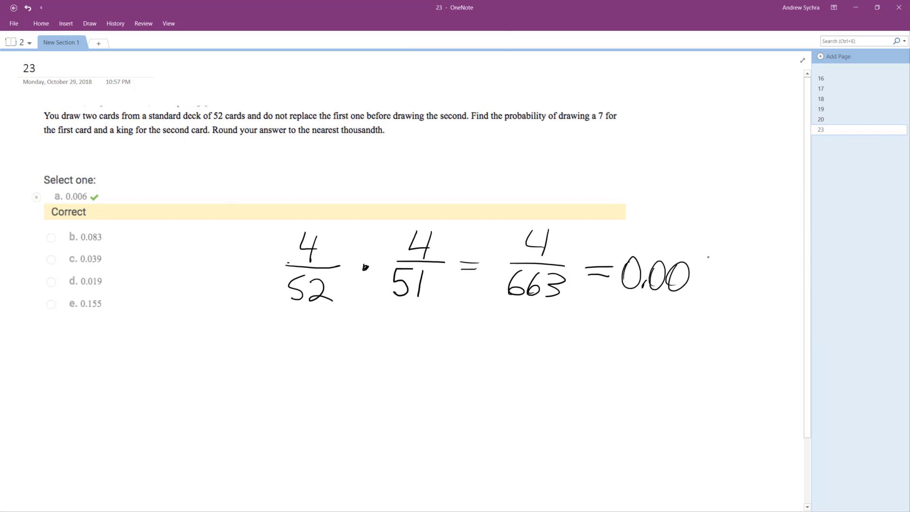
drag(708, 257, 689, 293)
drag(718, 274, 724, 288)
mouse_move(732, 262)
mouse_down()
mouse_move(739, 288)
mouse_move(782, 298)
mouse_up()
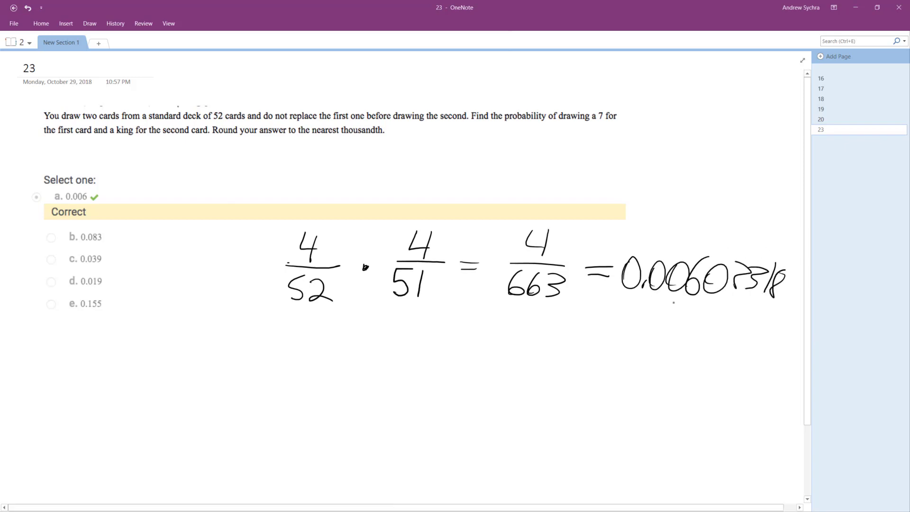
- Bracket the thousandths digits, write 0.006 at lower left, and circle choice a (0.006)
mouse_move(675, 296)
mouse_down()
mouse_move(677, 319)
mouse_move(703, 319)
mouse_up()
drag(702, 297, 703, 320)
drag(124, 348, 151, 369)
mouse_move(164, 349)
mouse_down()
mouse_move(167, 373)
mouse_move(187, 375)
mouse_up()
drag(213, 345, 206, 377)
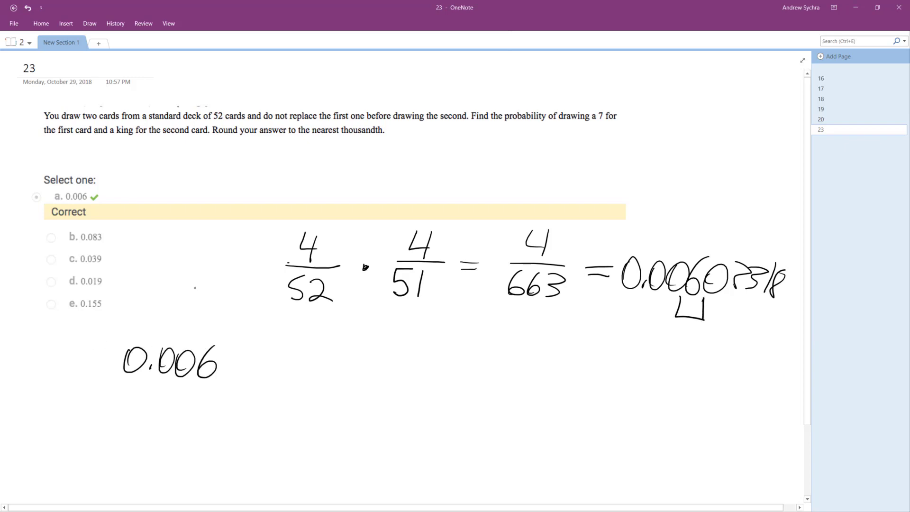
mouse_move(43, 179)
mouse_down()
mouse_move(22, 202)
mouse_move(79, 220)
mouse_move(114, 192)
mouse_move(32, 182)
mouse_up()
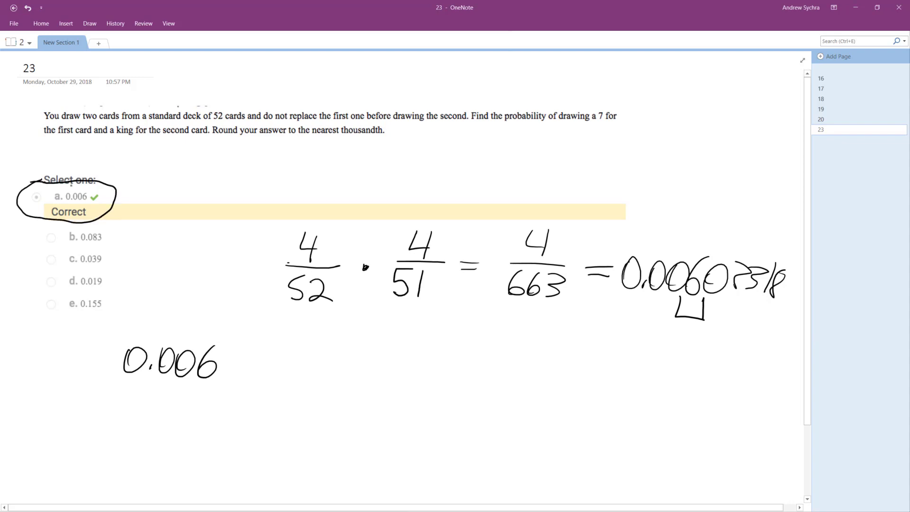